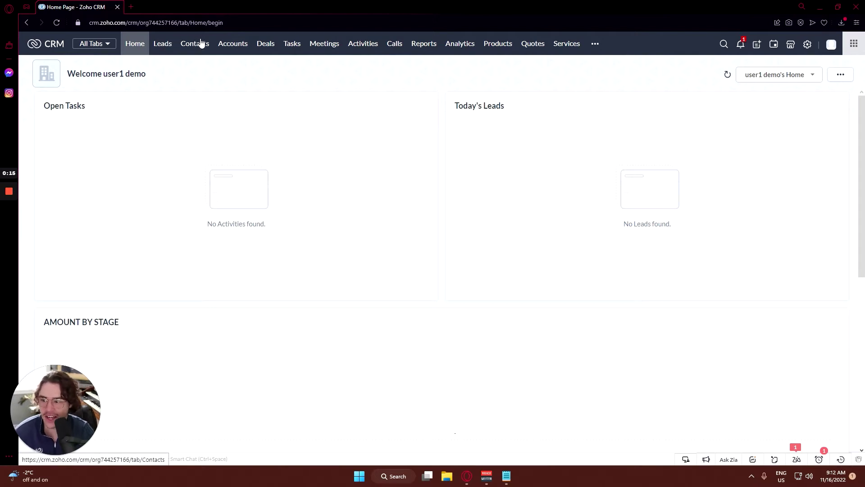
# - Set the Pepsi - Project Discovery deal's stage to Closed Won and save, making probability 100
pyautogui.click(257, 44)
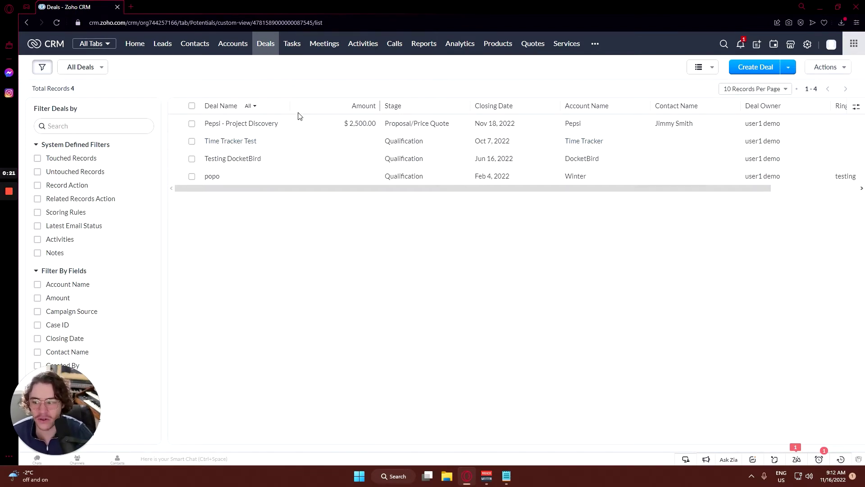
pyautogui.click(272, 124)
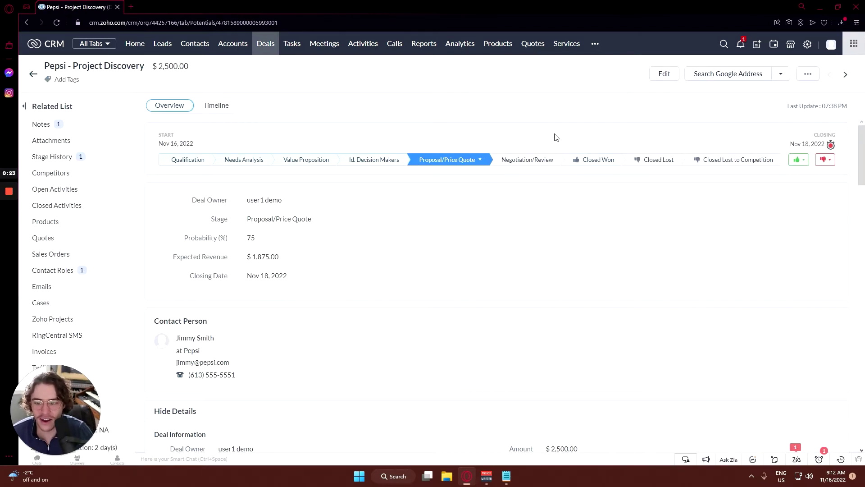
pyautogui.click(801, 160)
pyautogui.click(773, 197)
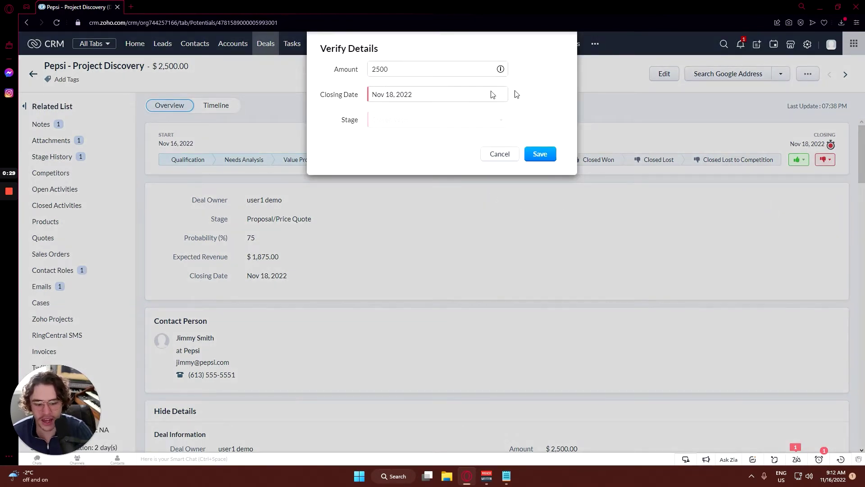
pyautogui.click(539, 155)
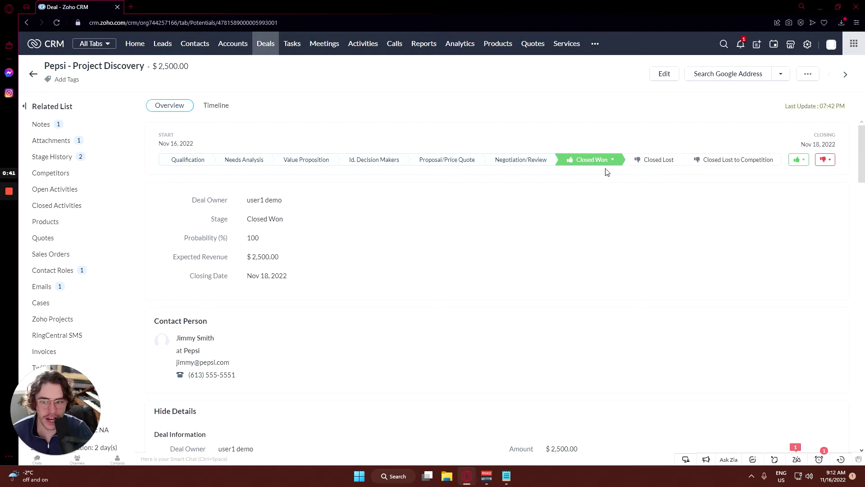
# - Create a new task with the subject Email
pyautogui.click(291, 43)
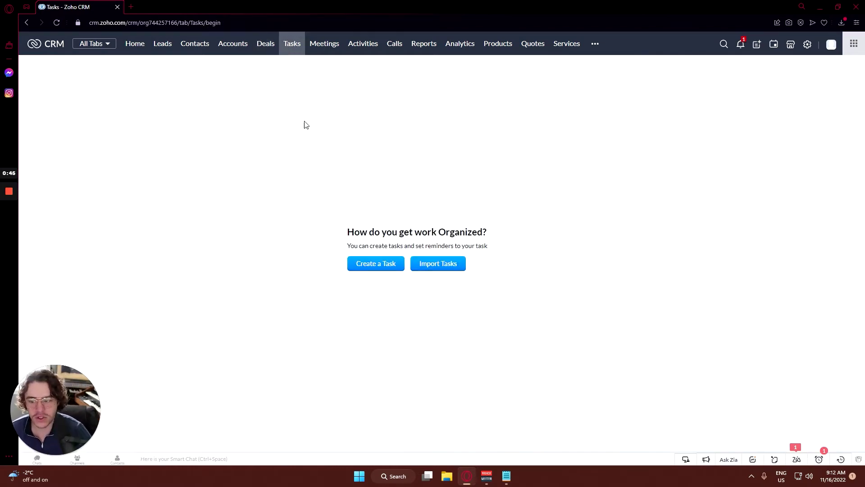
pyautogui.click(391, 270)
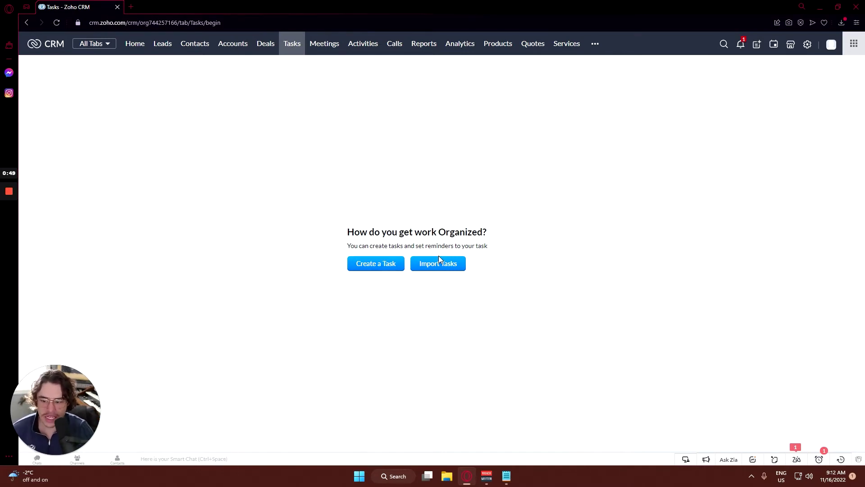
pyautogui.click(390, 263)
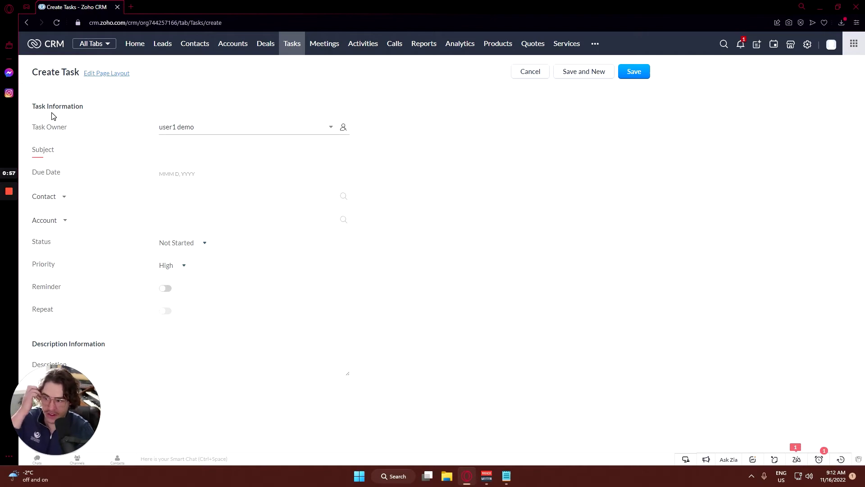
pyautogui.click(179, 155)
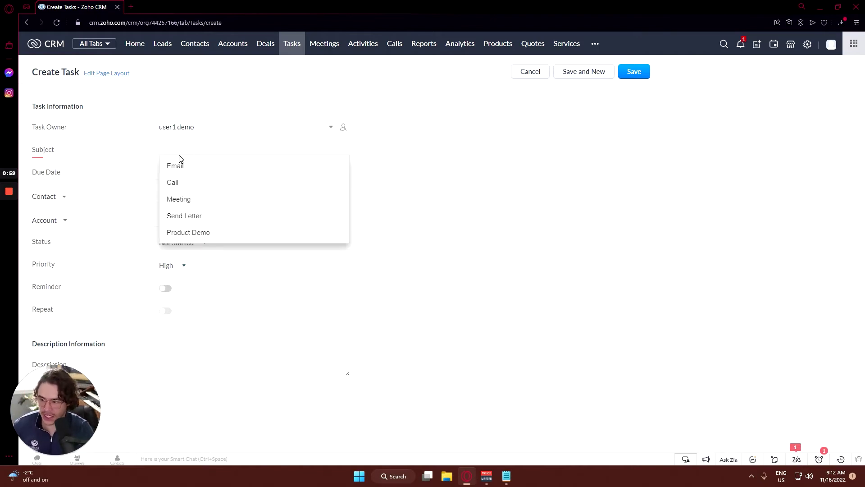
pyautogui.click(234, 170)
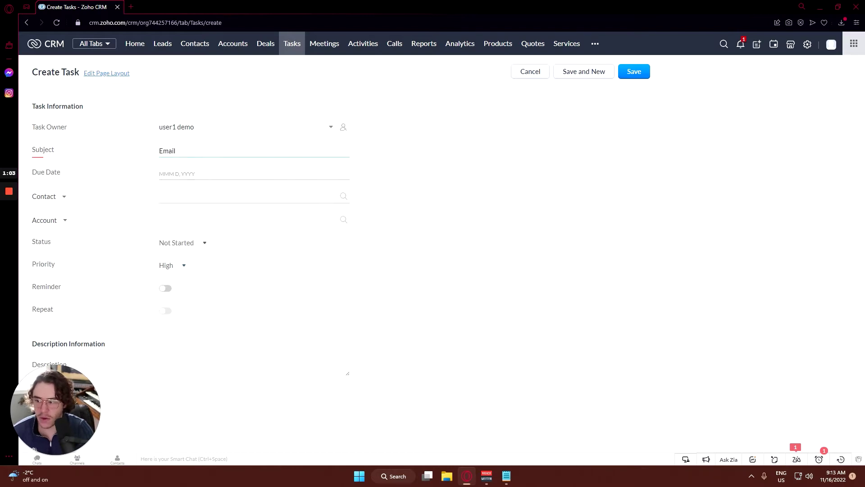
# - Set due date Nov 18, 2022, link the Pepsi contact and account, and keep status Not Started
pyautogui.click(227, 178)
pyautogui.click(240, 245)
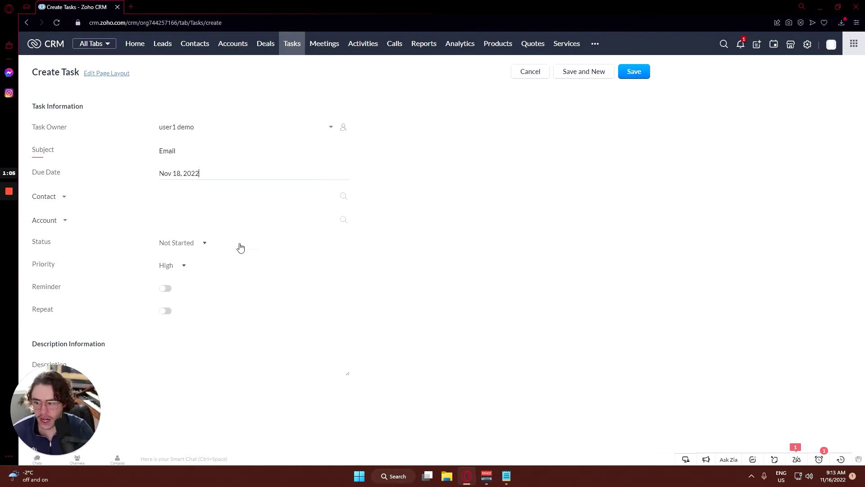
pyautogui.press('Tab')
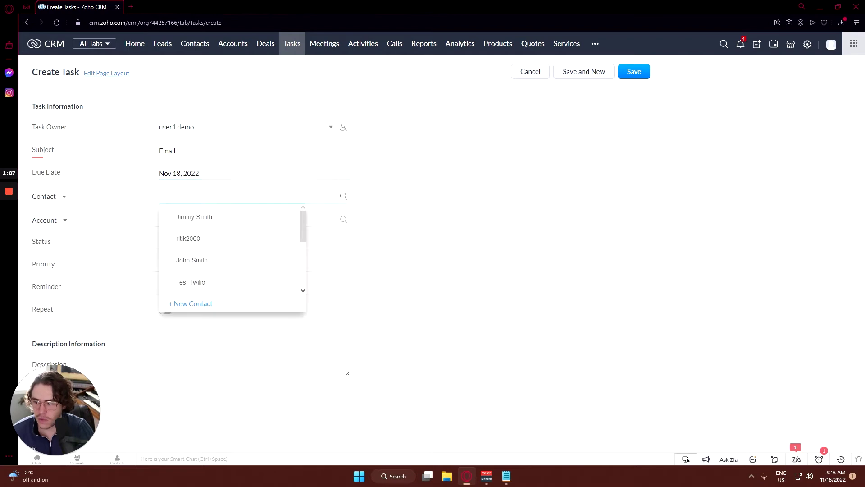
pyautogui.click(191, 218)
pyautogui.press('Tab')
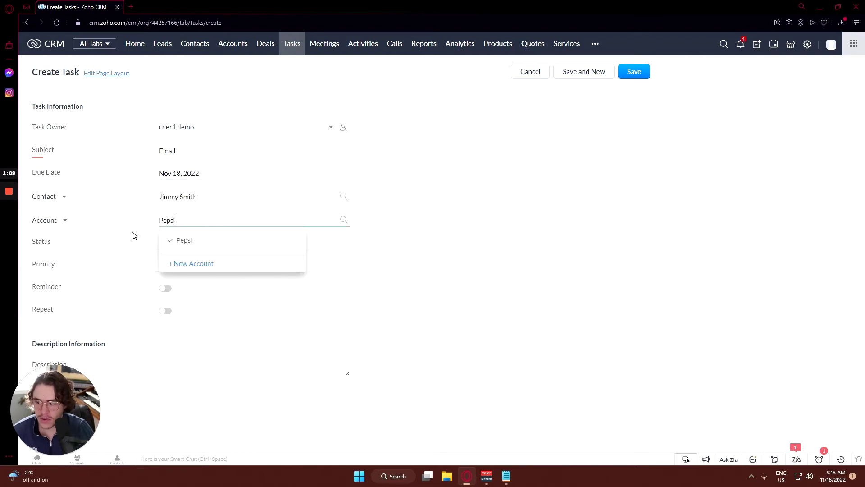
pyautogui.click(200, 245)
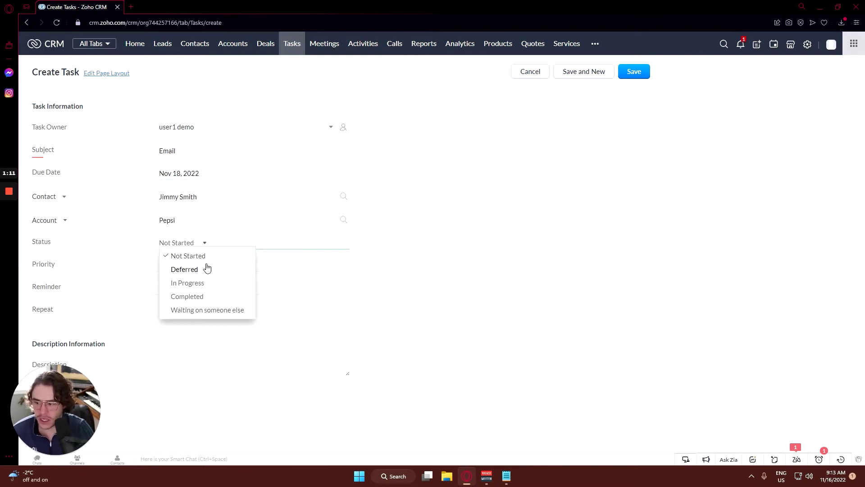
pyautogui.click(206, 262)
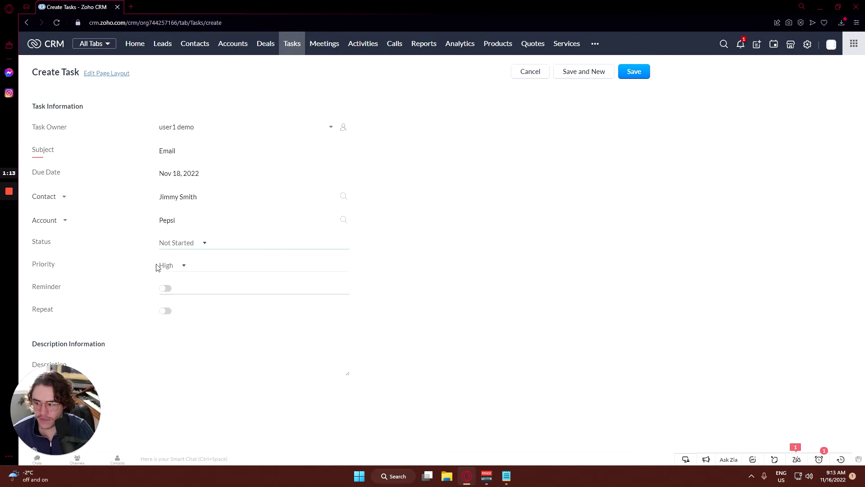
# - Turn on an email reminder for Nov 21 at 09:12 AM
pyautogui.click(166, 288)
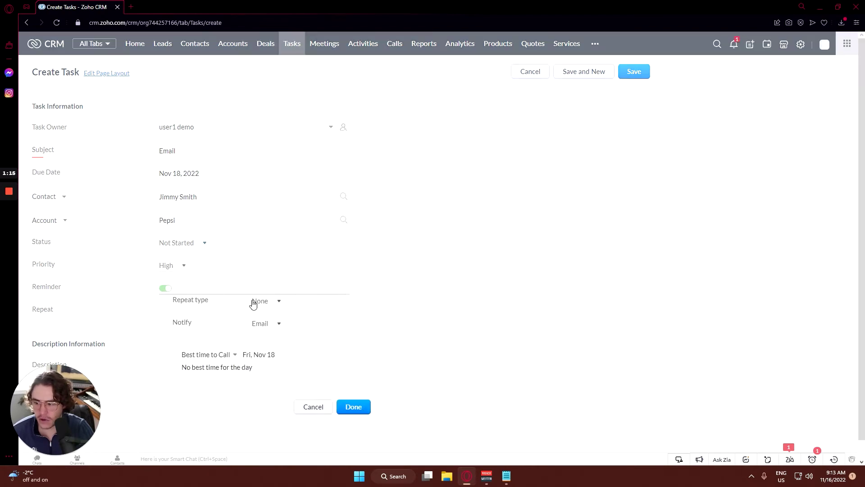
pyautogui.scroll(-1, 469, 300)
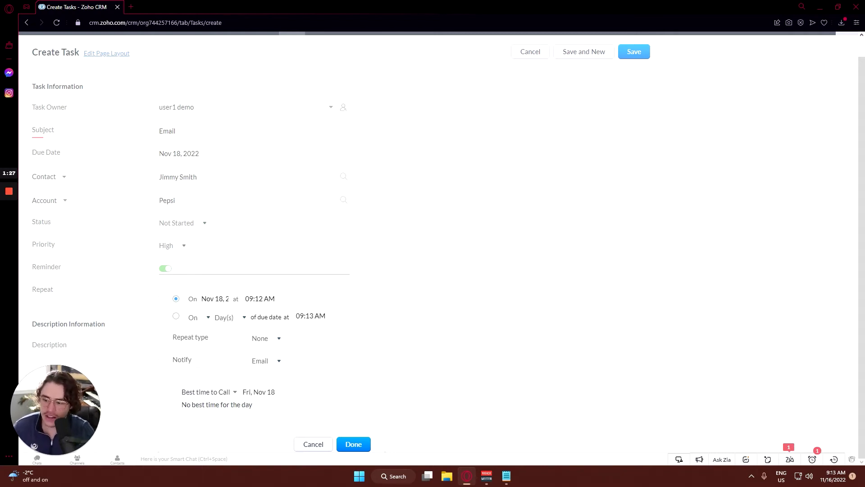
pyautogui.click(215, 298)
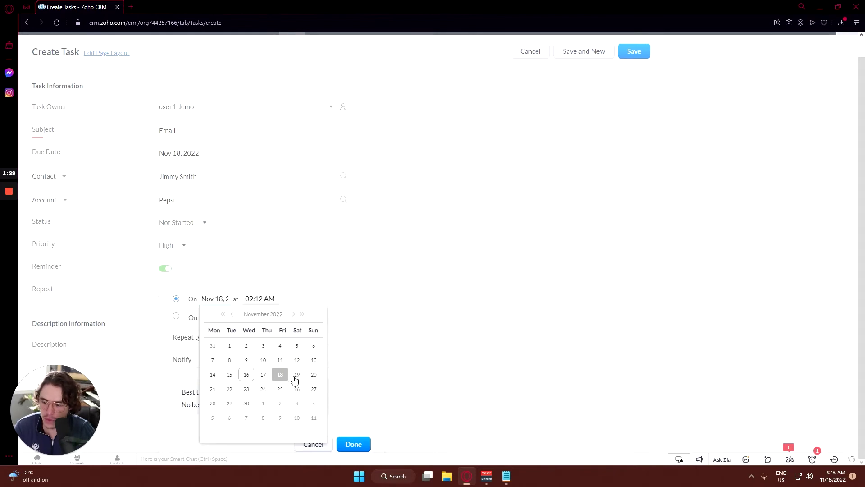
pyautogui.click(213, 389)
pyautogui.click(258, 299)
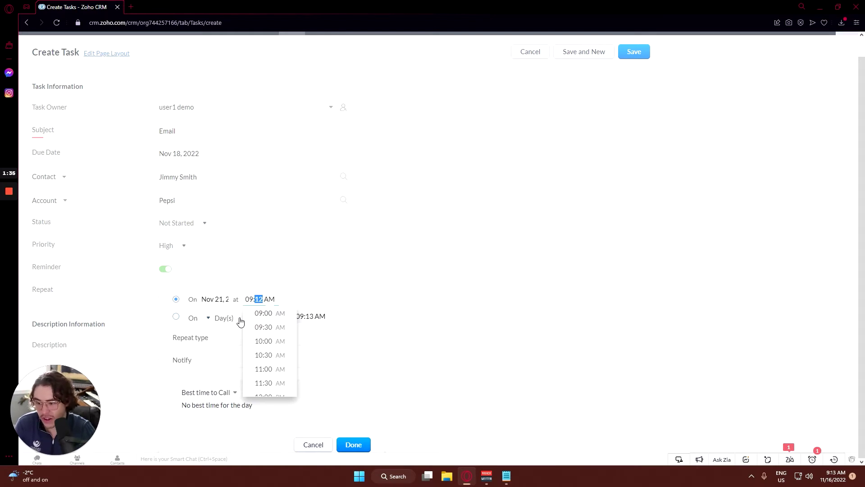
pyautogui.click(366, 301)
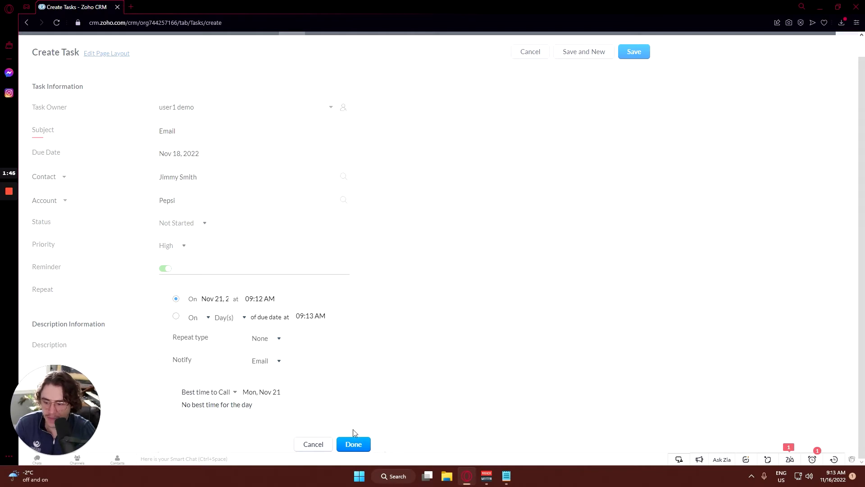
pyautogui.click(355, 444)
# - Correct the reminder date to Nov 18, 2022, confirm it, and switch on repeat
pyautogui.scroll(-1, 270, 389)
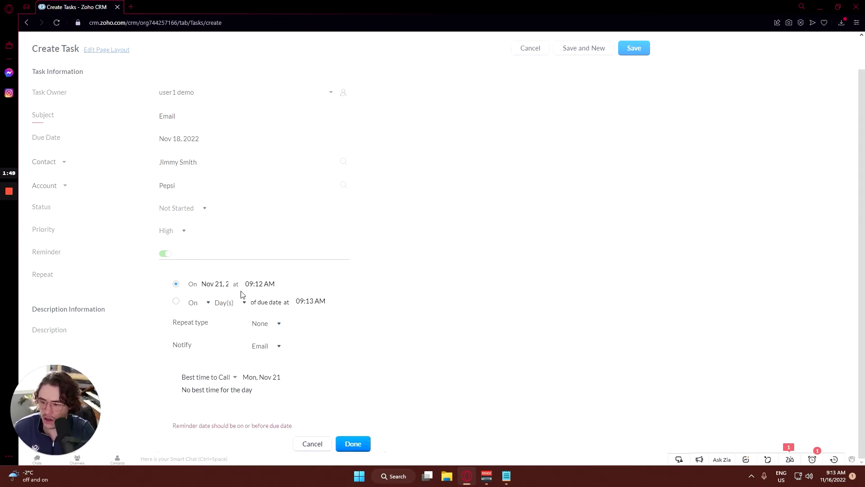
pyautogui.click(214, 284)
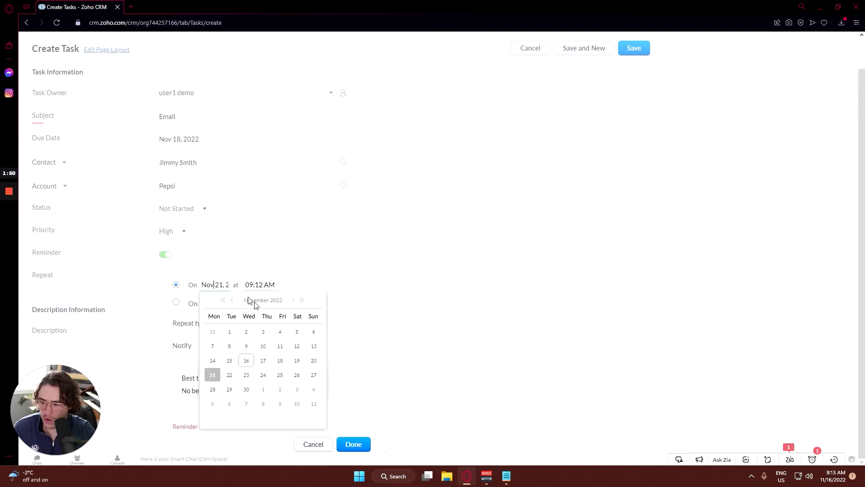
pyautogui.click(281, 360)
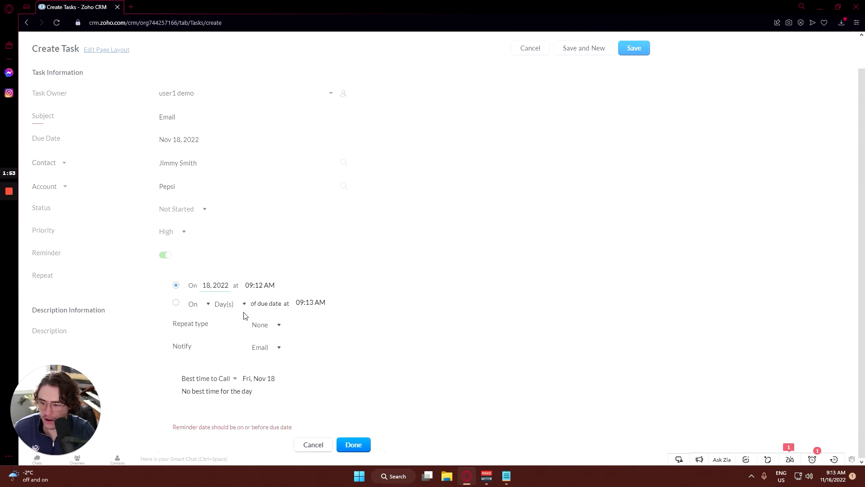
pyautogui.click(353, 445)
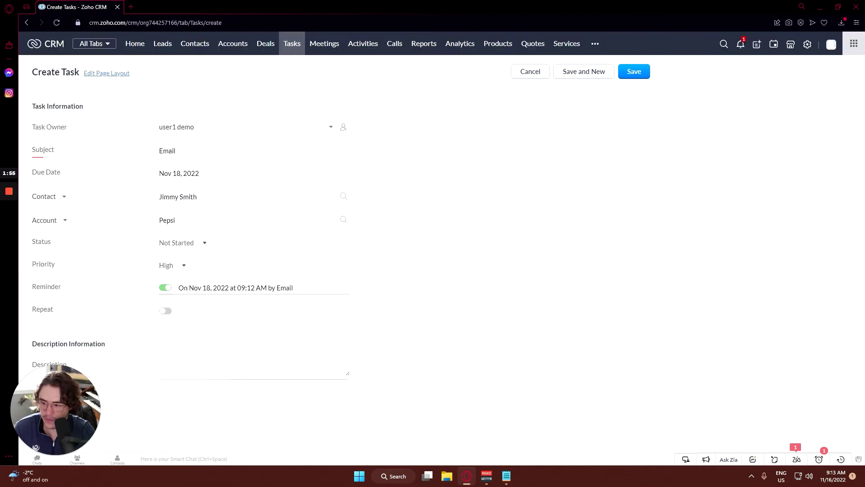
pyautogui.click(165, 310)
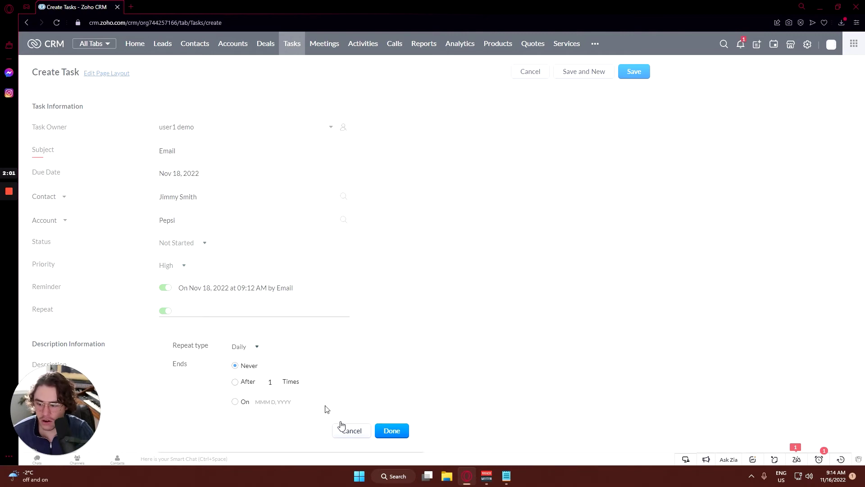
# - Cancel the repeat schedule and leave the reminder switched off
pyautogui.click(257, 347)
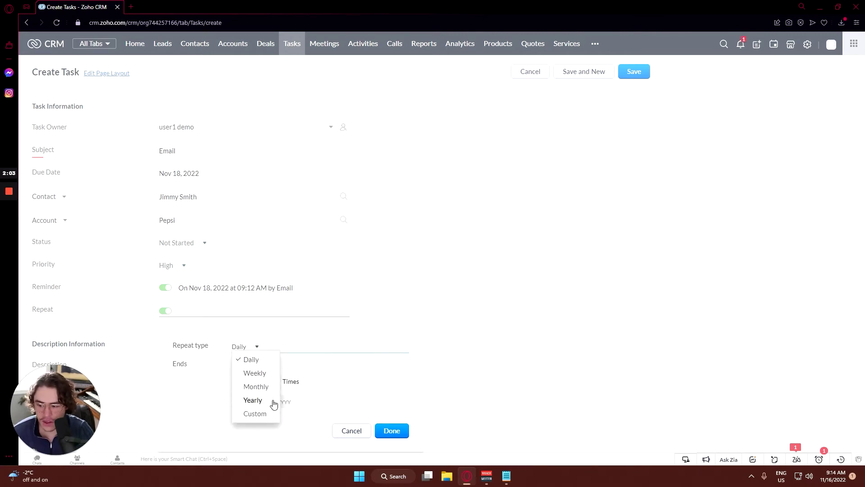
pyautogui.click(354, 431)
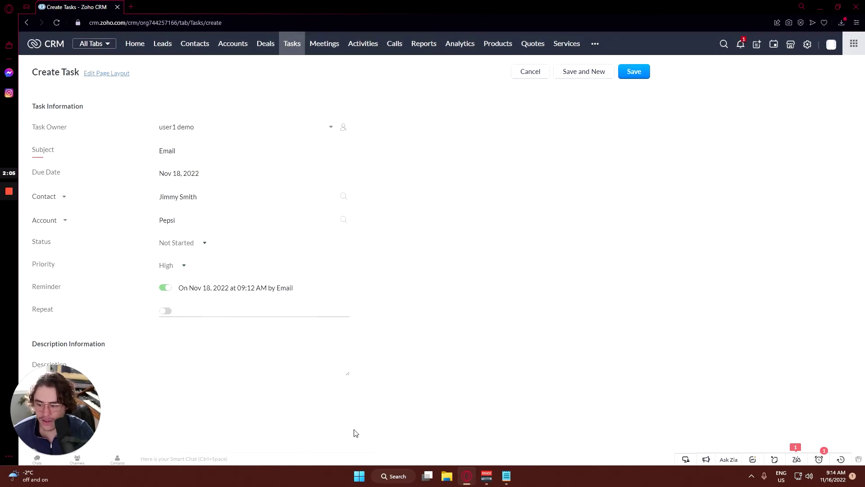
pyautogui.click(165, 287)
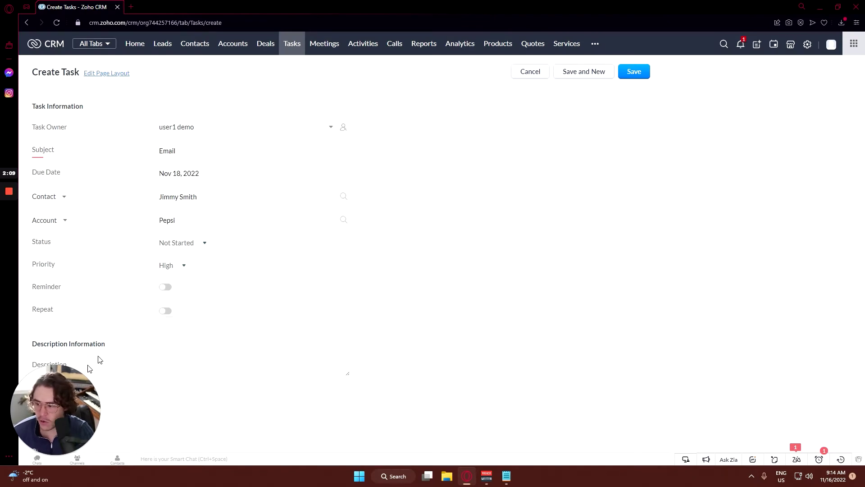
pyautogui.click(166, 287)
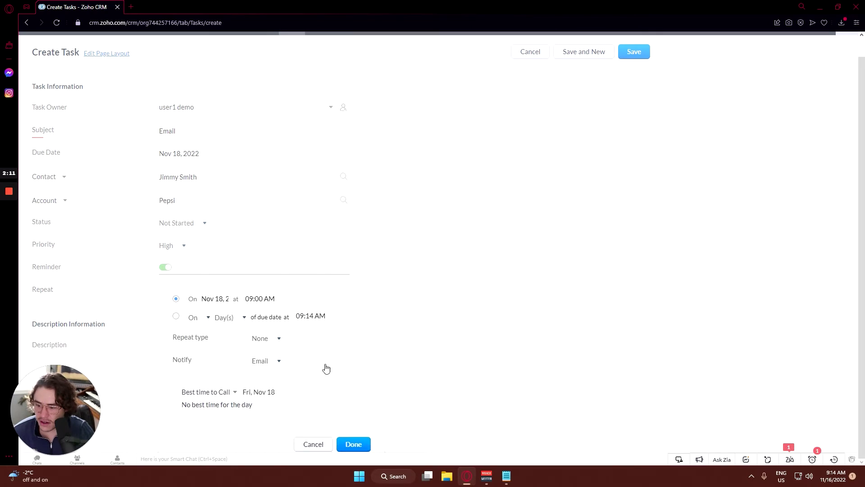
pyautogui.click(363, 448)
pyautogui.click(166, 287)
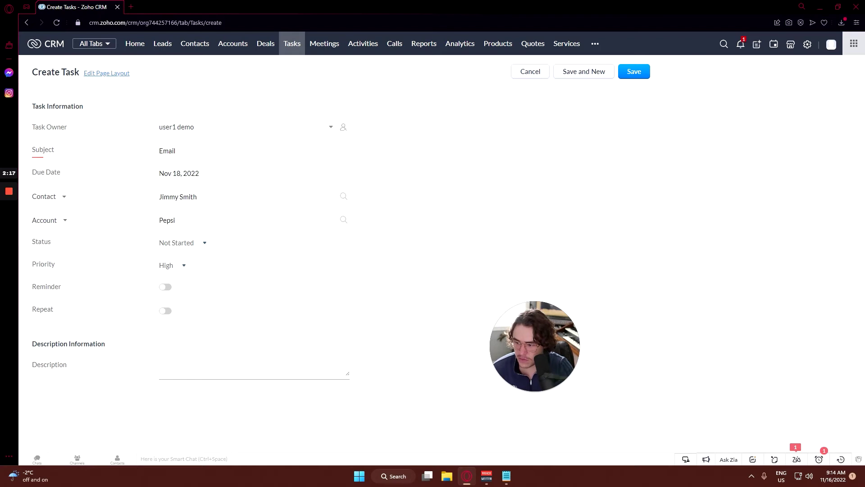
# - Describe the follow-up email on next steps and info required from Pepsi, then save the task
pyautogui.click(184, 378)
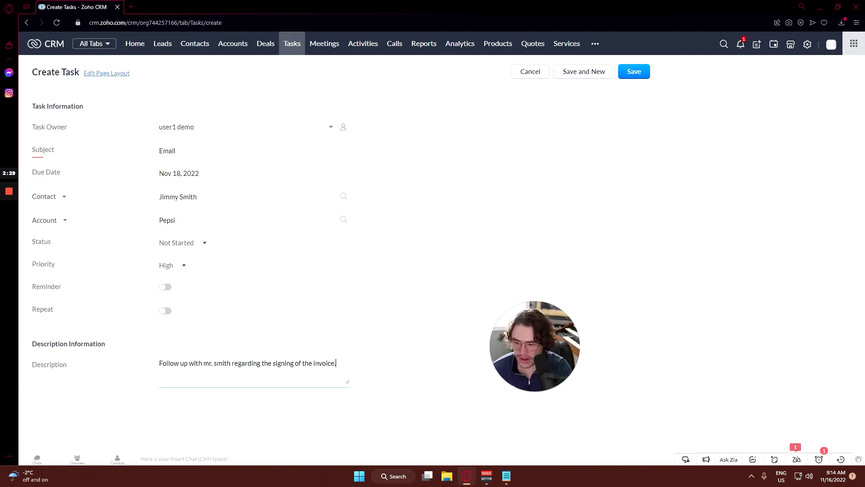
pyautogui.write('end email')
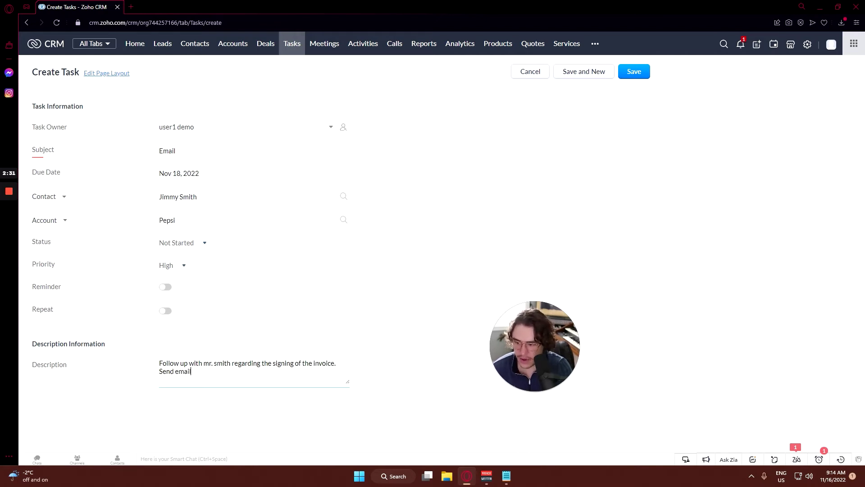
pyautogui.write(' regarding next step')
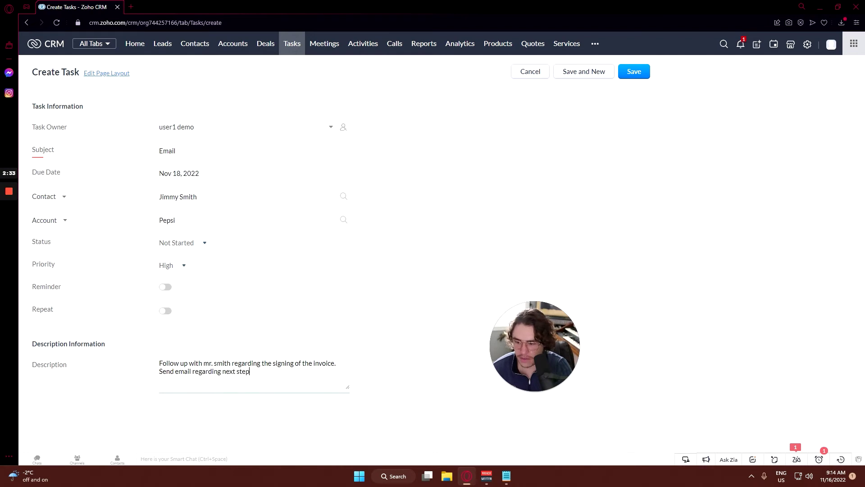
pyautogui.write('s and info requi')
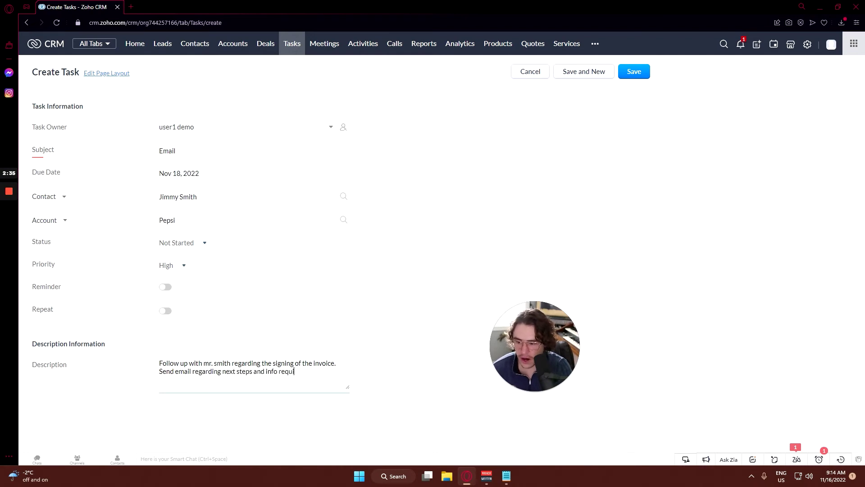
pyautogui.write('red from ')
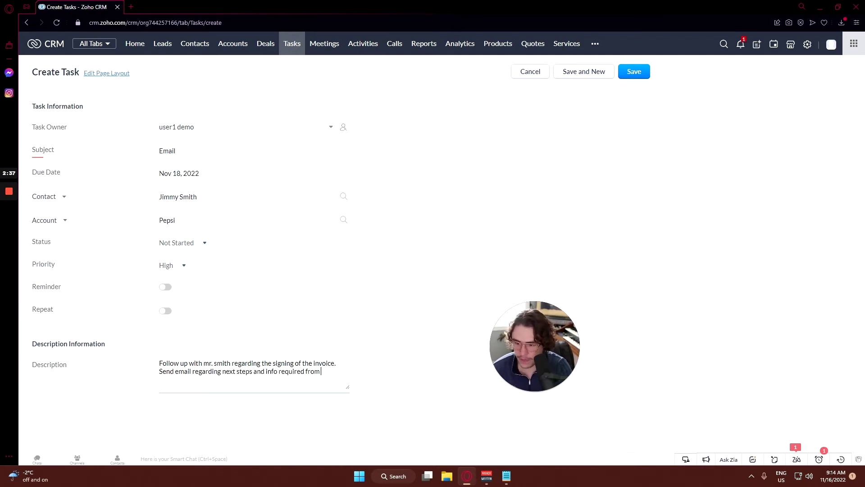
pyautogui.write('Pepsi to move f')
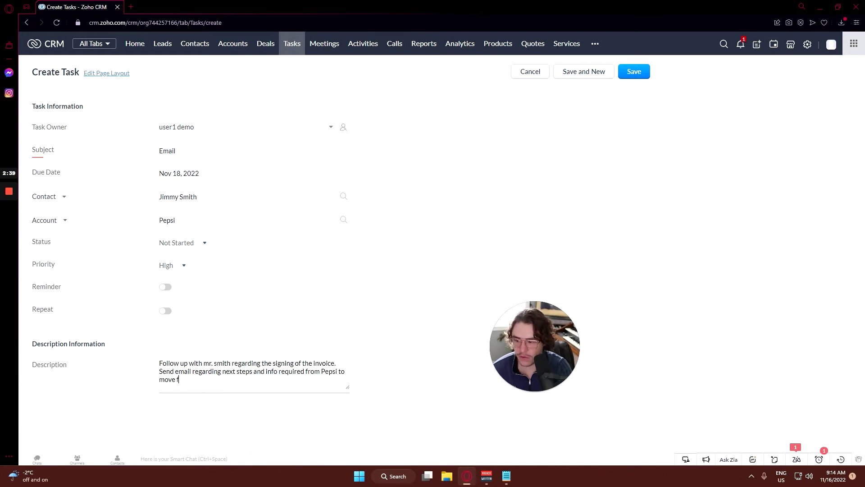
pyautogui.write('orward.')
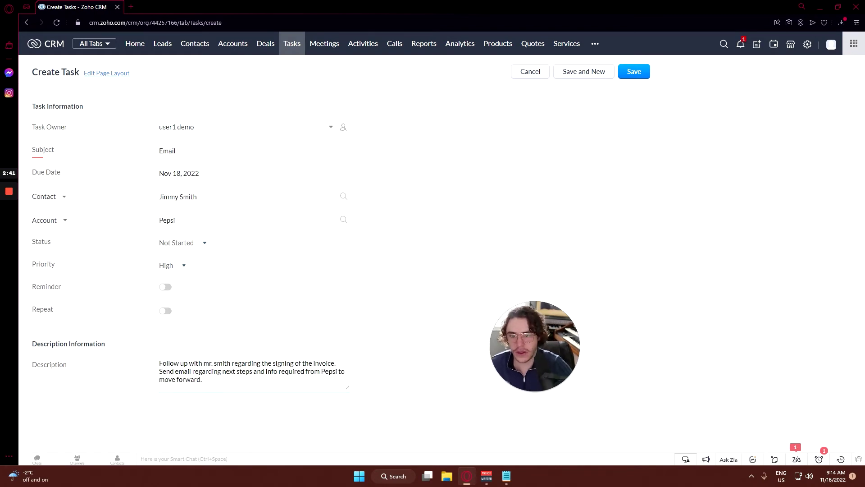
pyautogui.click(635, 74)
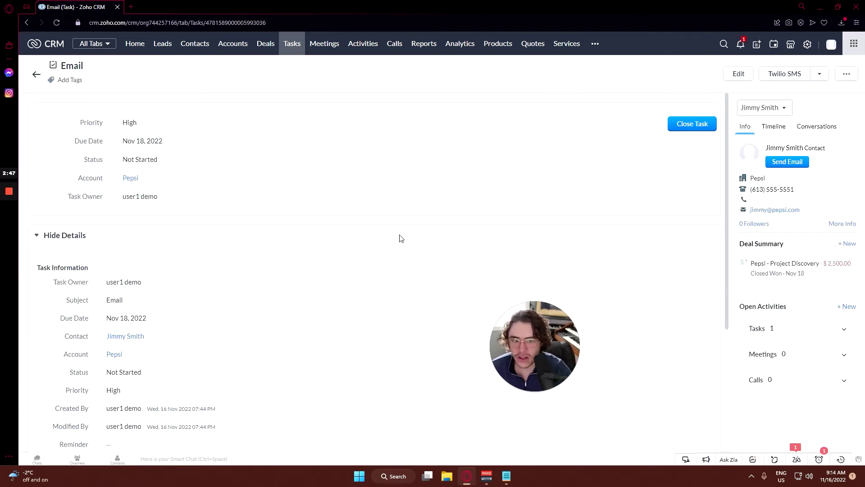
pyautogui.click(69, 80)
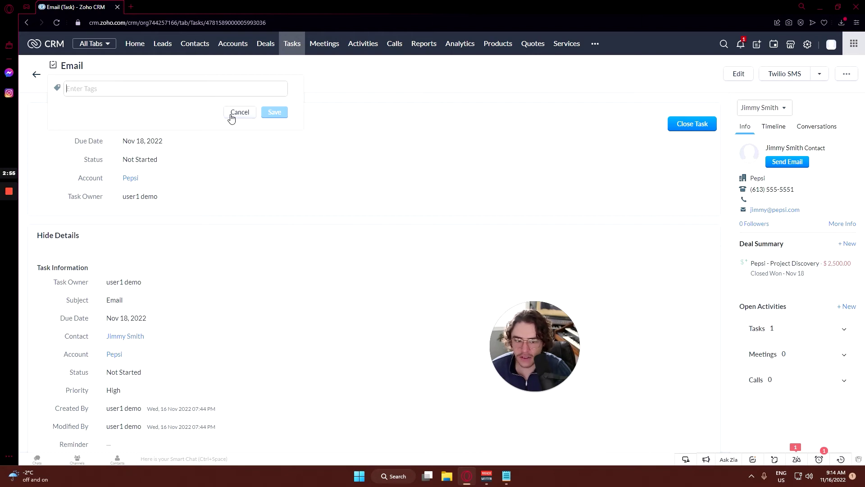
# - Create the new 'Follow-Up Email' tag and apply it to the task
pyautogui.write('Fo')
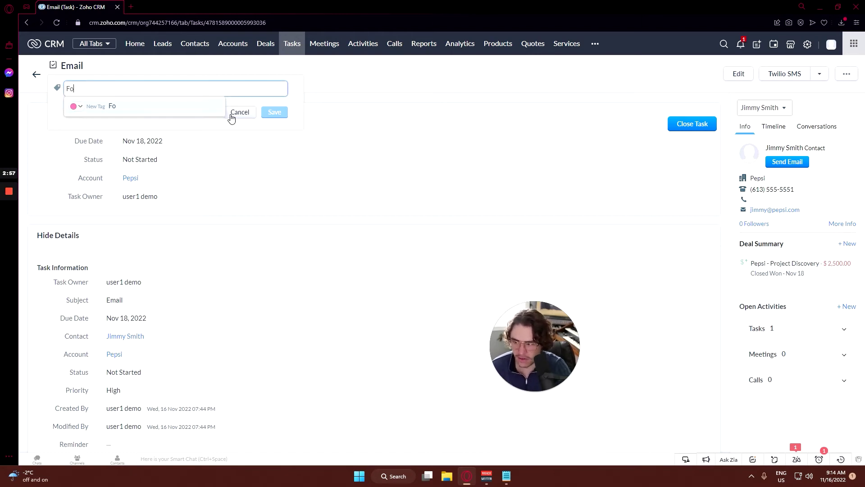
pyautogui.write('llow-U')
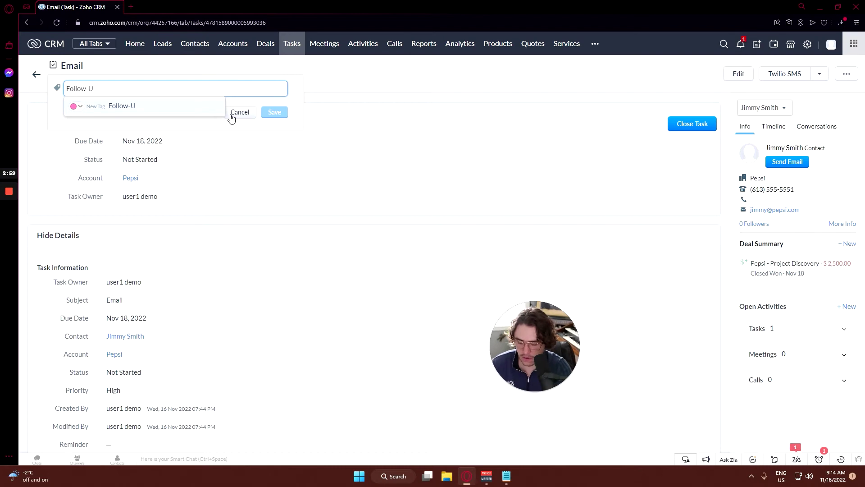
pyautogui.write('p Email')
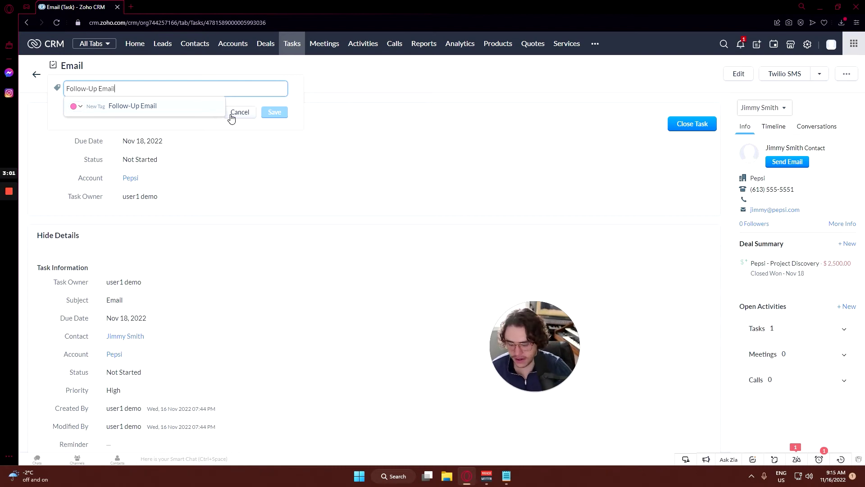
pyautogui.click(165, 104)
pyautogui.click(273, 110)
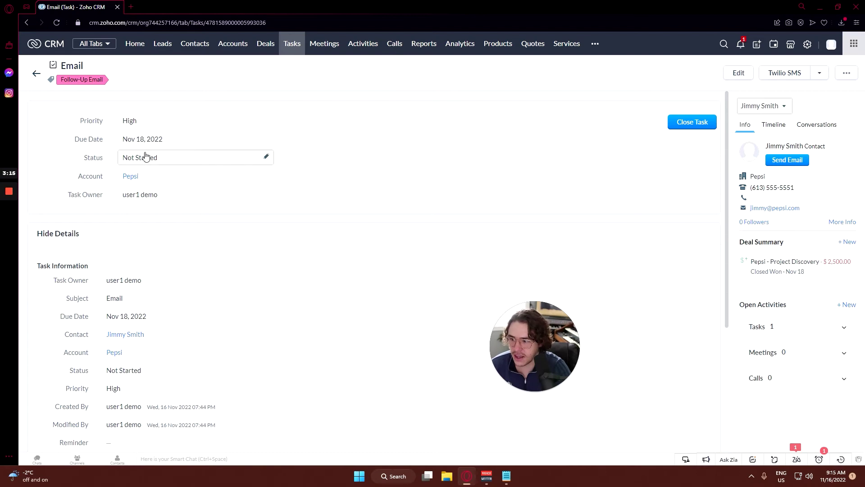
# - Change the task's status to Completed and confirm it
pyautogui.click(191, 161)
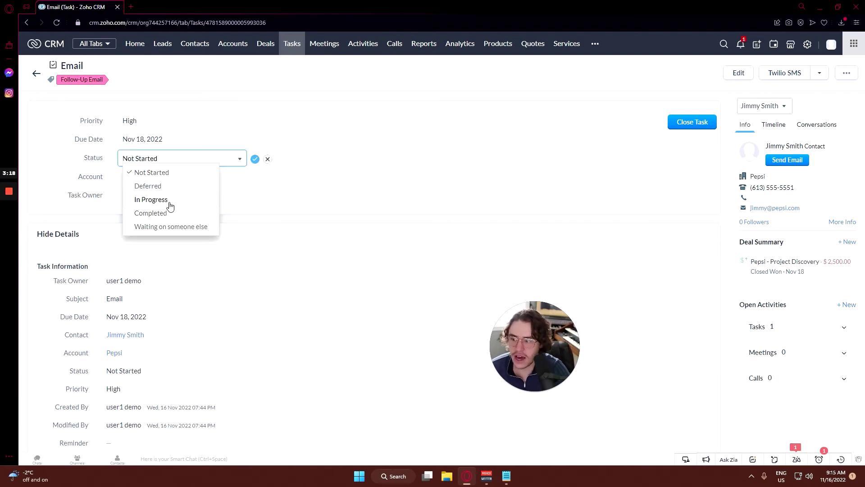
pyautogui.click(171, 214)
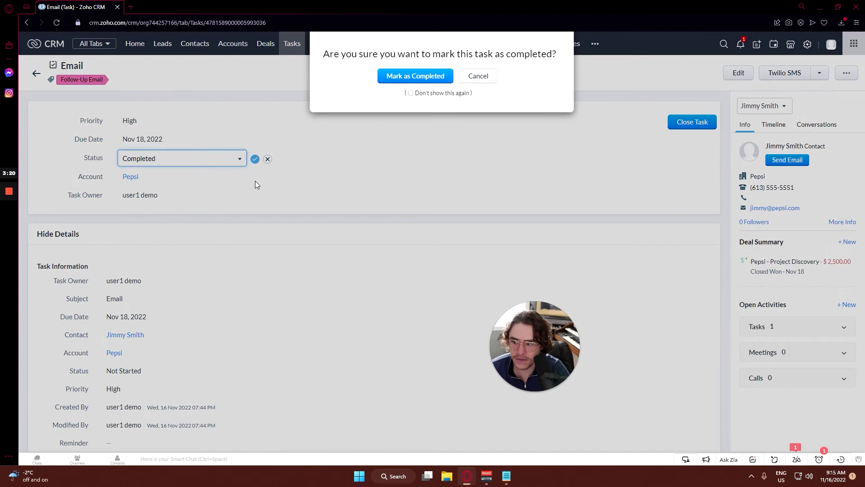
pyautogui.click(415, 77)
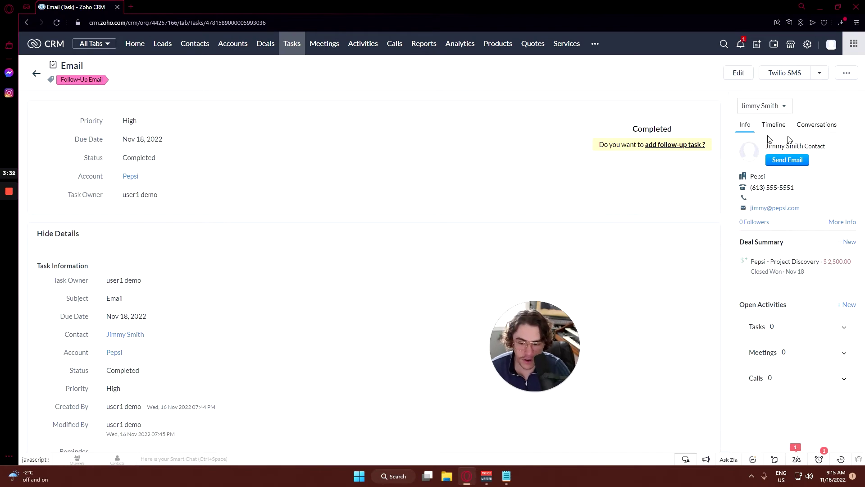
# - Start an email to the contact with subject 'Here is the next steps!'
pyautogui.click(787, 161)
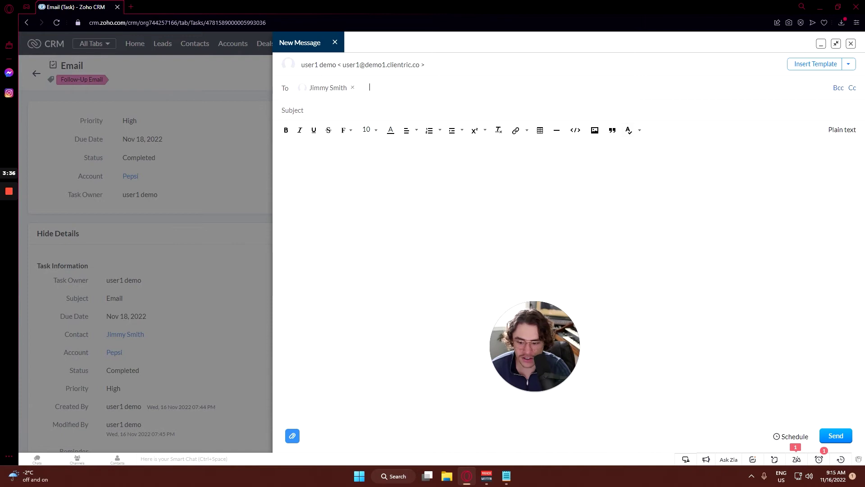
pyautogui.press('Tab')
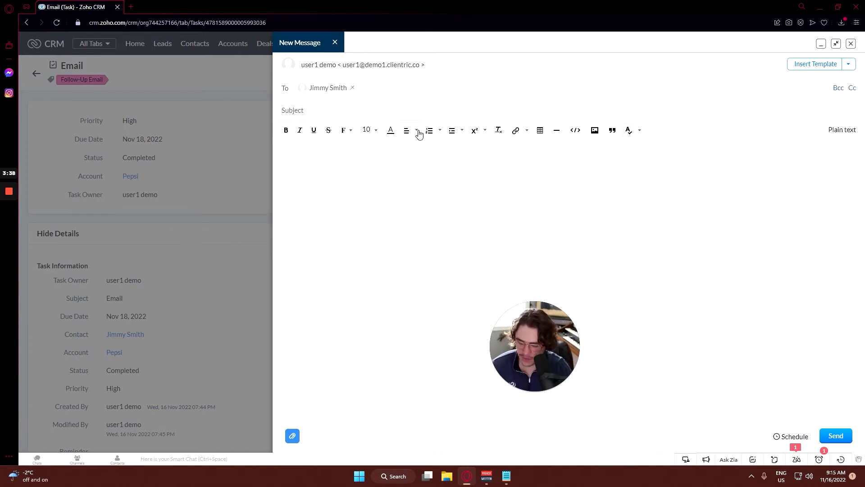
pyautogui.write('Here is your')
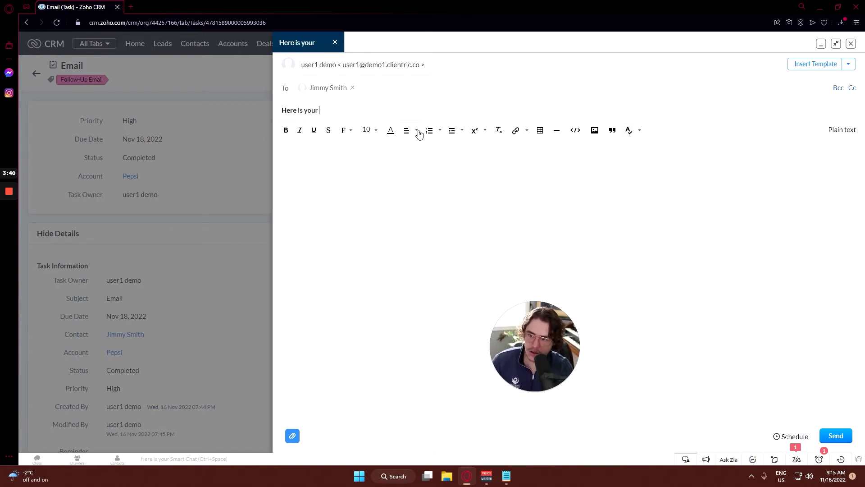
pyautogui.press('BackSpace')
pyautogui.press('BackSpace')
pyautogui.press('BackSpace')
pyautogui.press('BackSpace')
pyautogui.write('t')
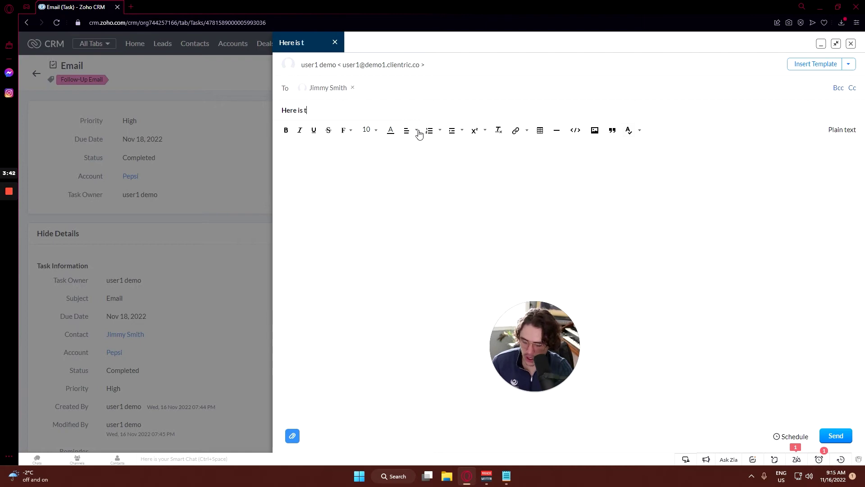
pyautogui.write('he next steps!')
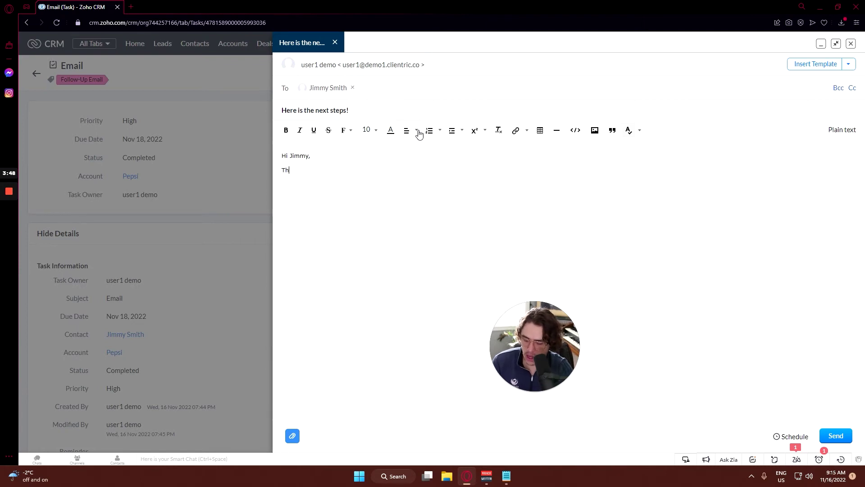
# - Write the body about the invoice and next steps, add a bulleted list and sign-off, then send
pyautogui.write('your business.')
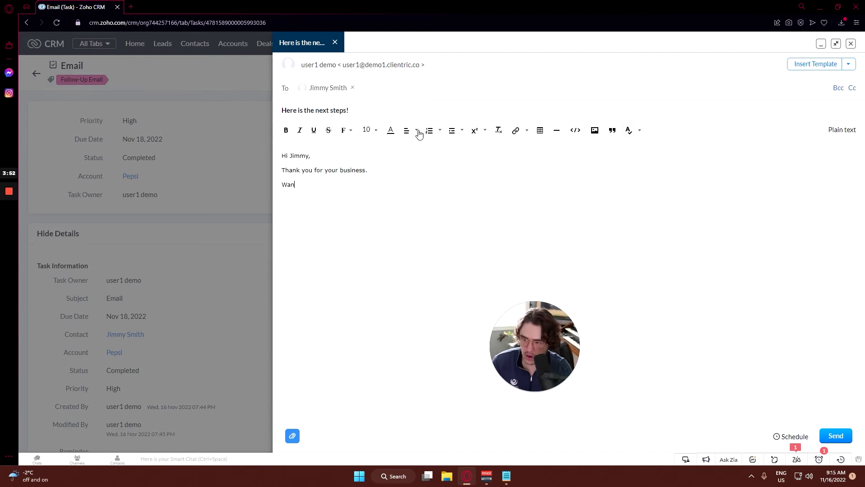
pyautogui.write('to take a quick second to send you')
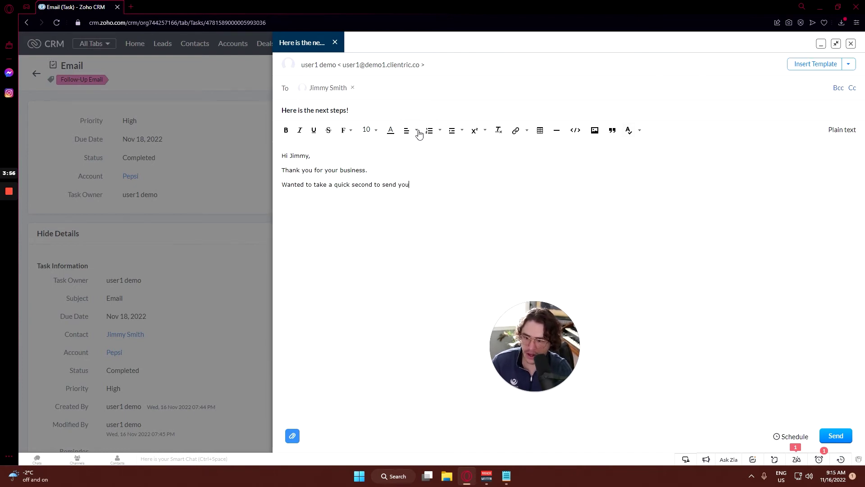
pyautogui.write(' inv')
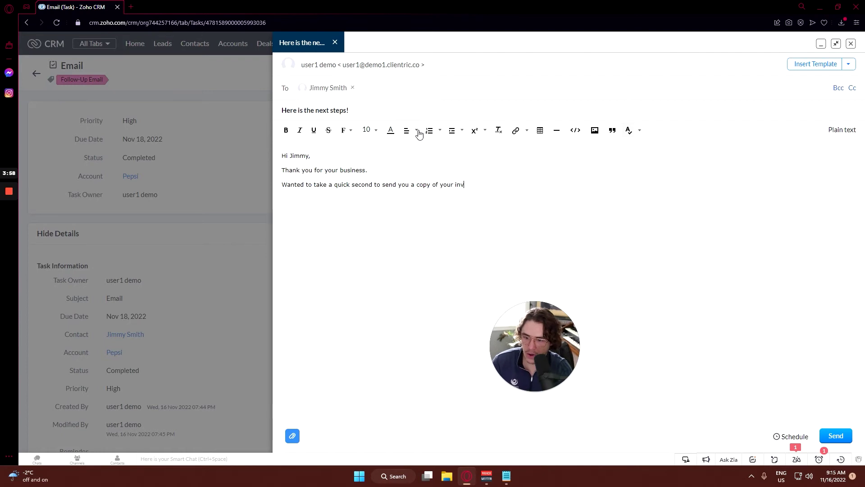
pyautogui.write('oice, and share with your next')
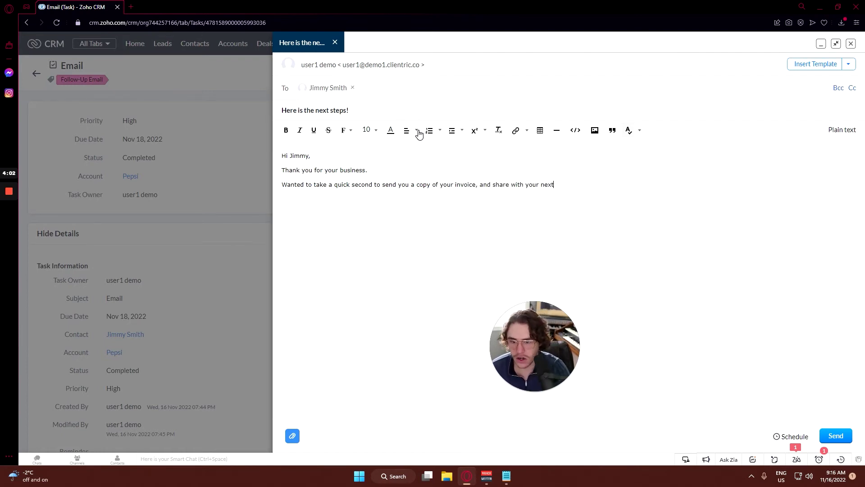
pyautogui.press('BackSpace')
pyautogui.press('BackSpace')
pyautogui.press('BackSpace')
pyautogui.press('BackSpace')
pyautogui.press('BackSpace')
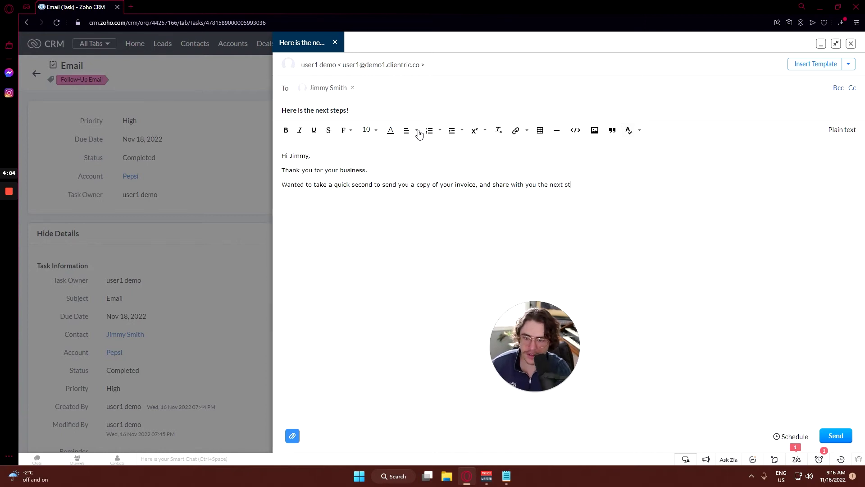
pyautogui.write('the next steps moving forward.')
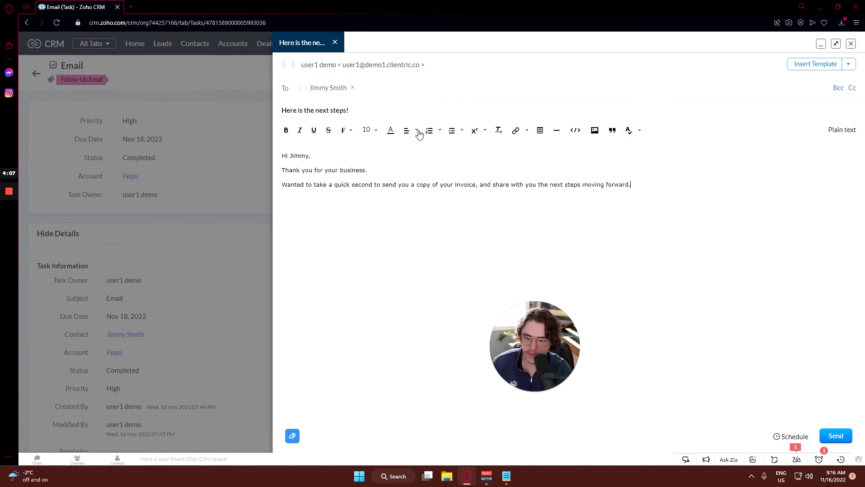
pyautogui.press('Return')
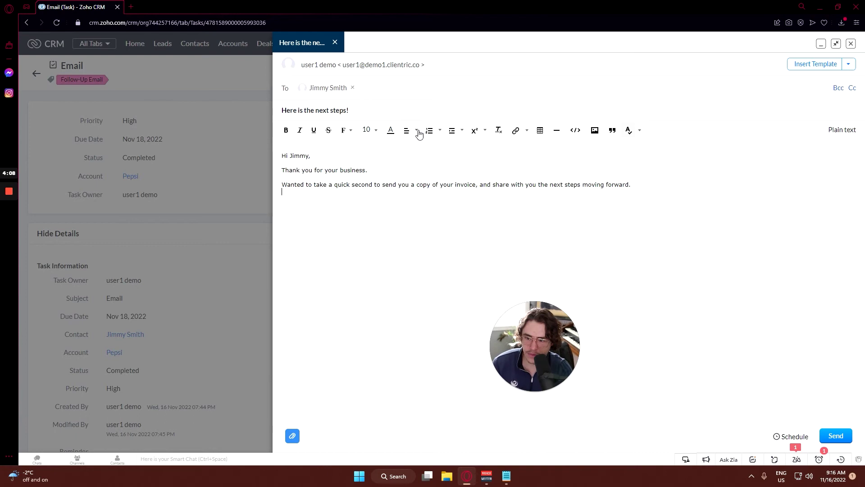
pyautogui.write('- Task 1')
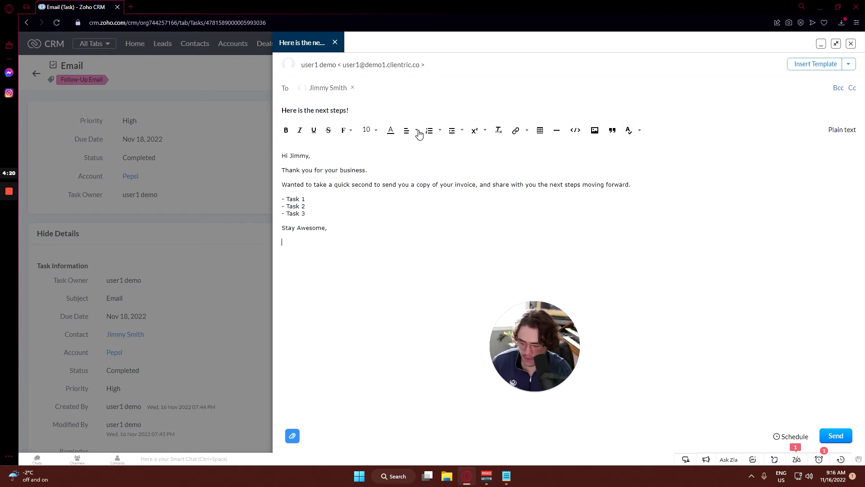
pyautogui.write('Kiefer')
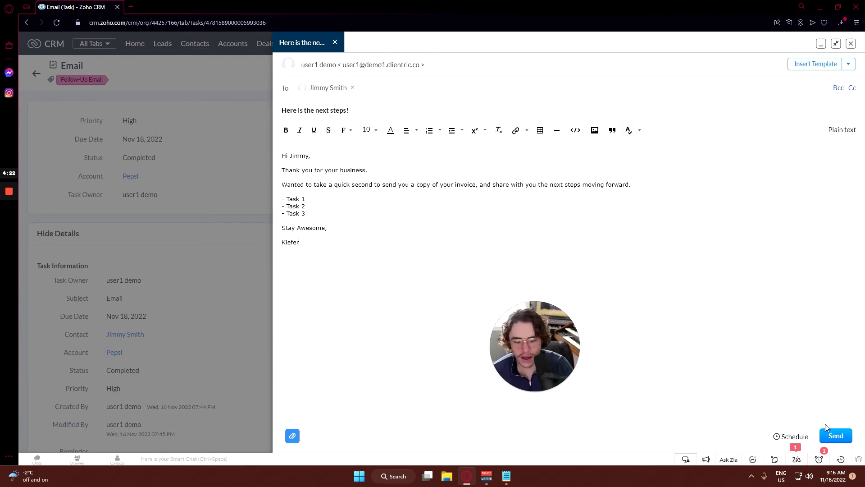
pyautogui.click(834, 435)
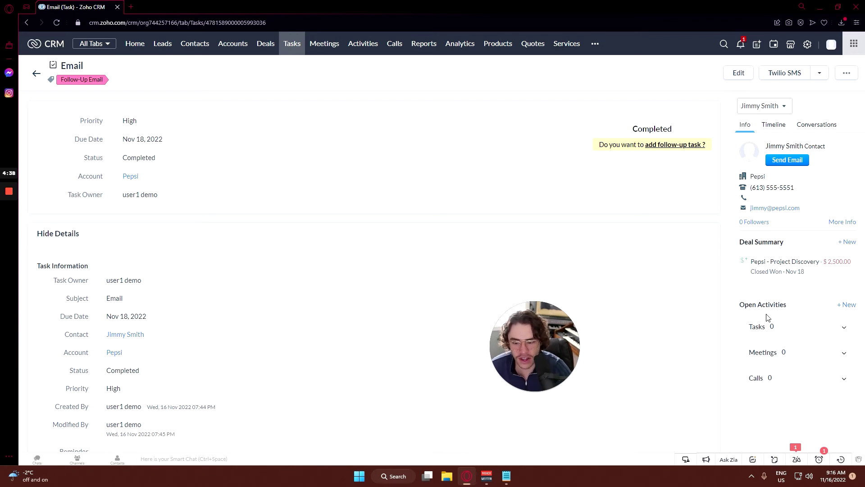
# - Upload iPay Solutions (1).pdf from the computer and attach it under the task's Attachments
pyautogui.scroll(-3, 286, 260)
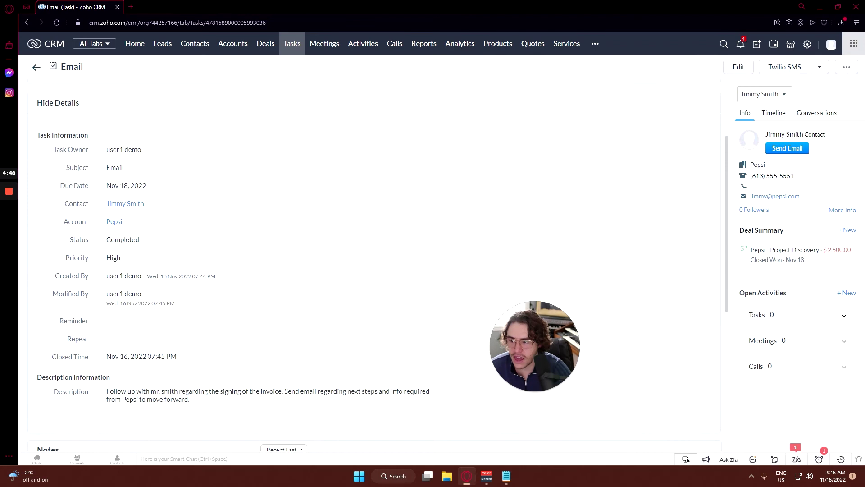
pyautogui.scroll(-1, 234, 261)
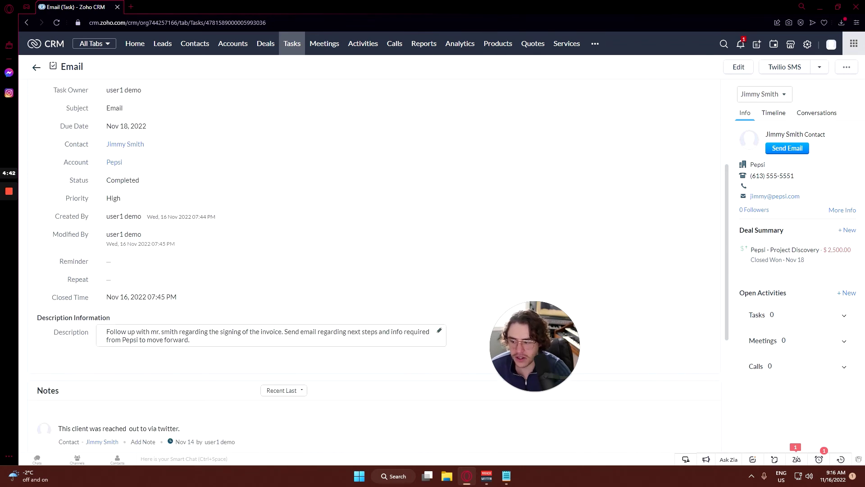
pyautogui.scroll(-1, 217, 330)
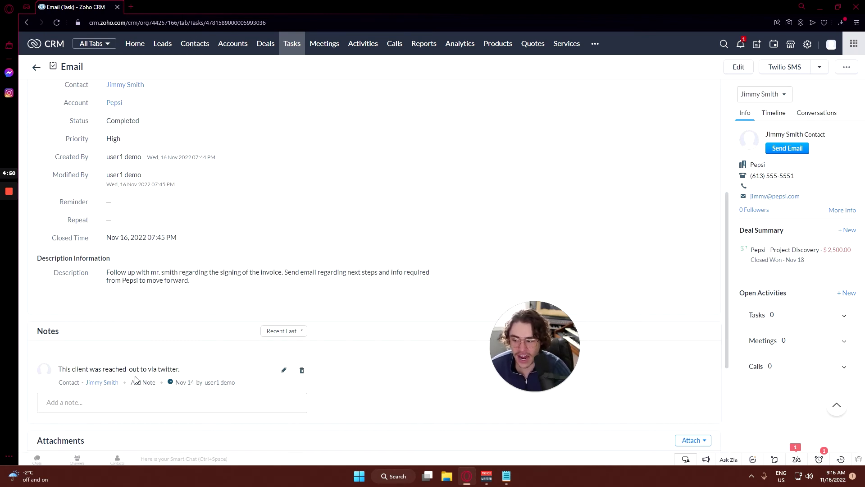
pyautogui.scroll(-2, 227, 378)
pyautogui.scroll(-2, 227, 378)
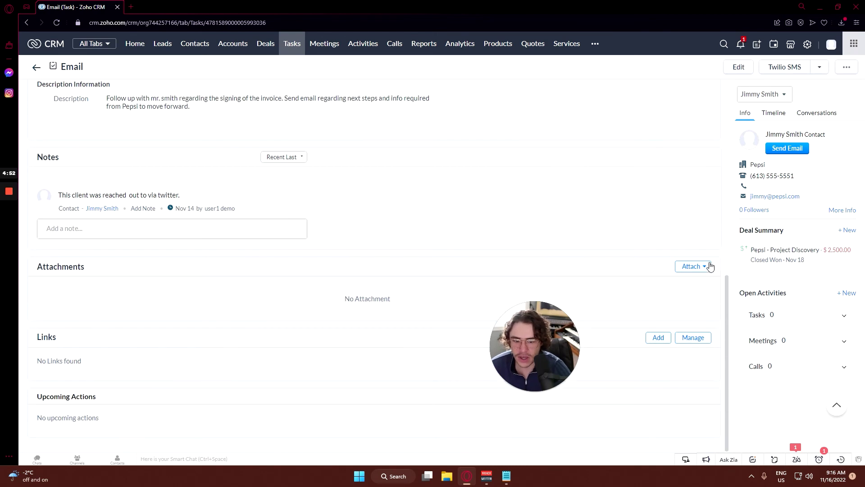
pyautogui.click(693, 266)
pyautogui.click(698, 283)
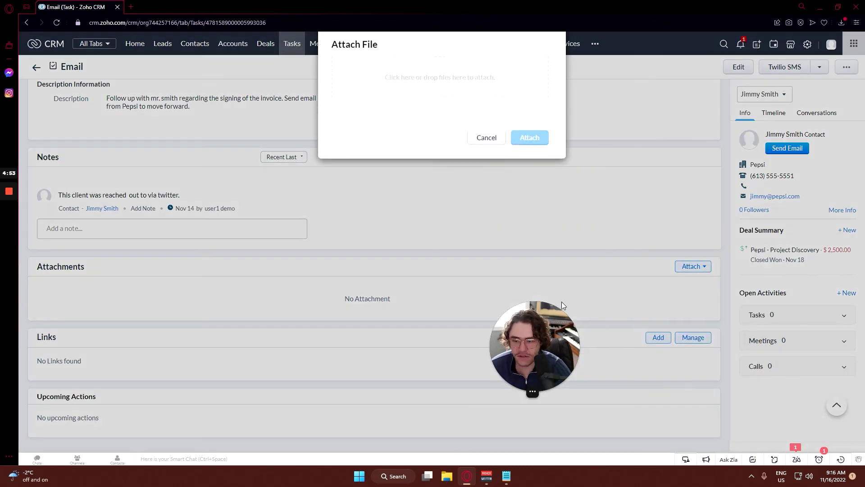
pyautogui.click(450, 80)
pyautogui.click(137, 97)
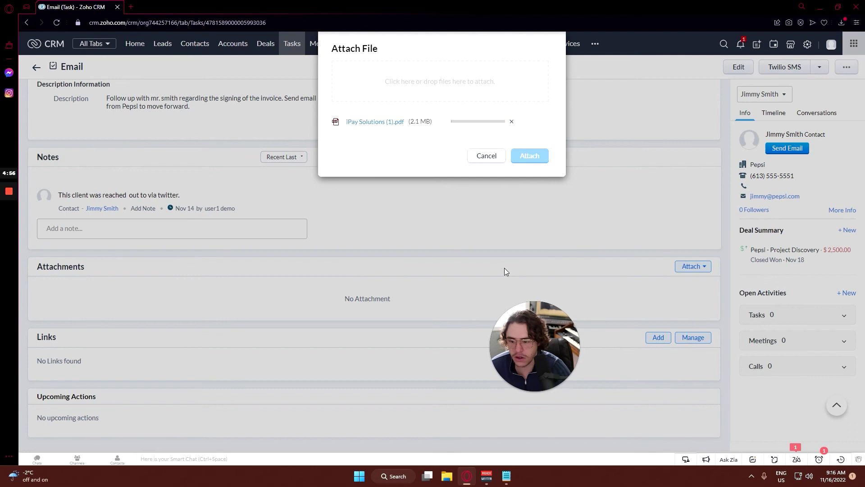
pyautogui.click(529, 156)
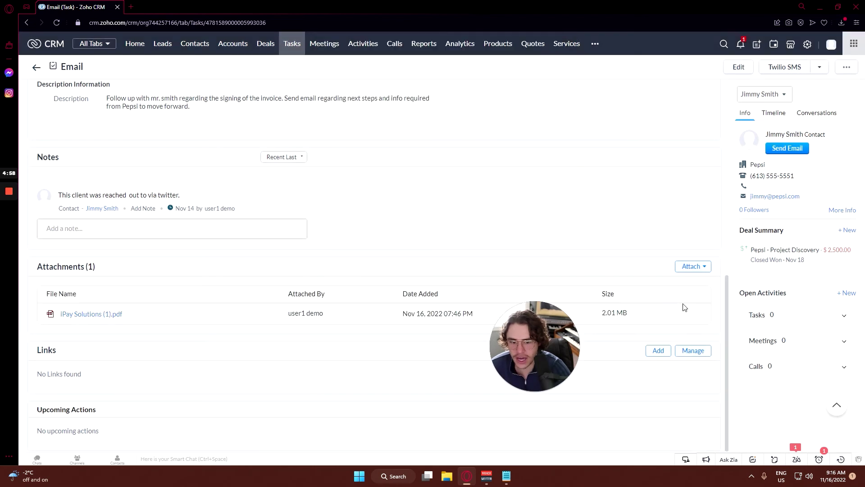
pyautogui.scroll(-1, 214, 298)
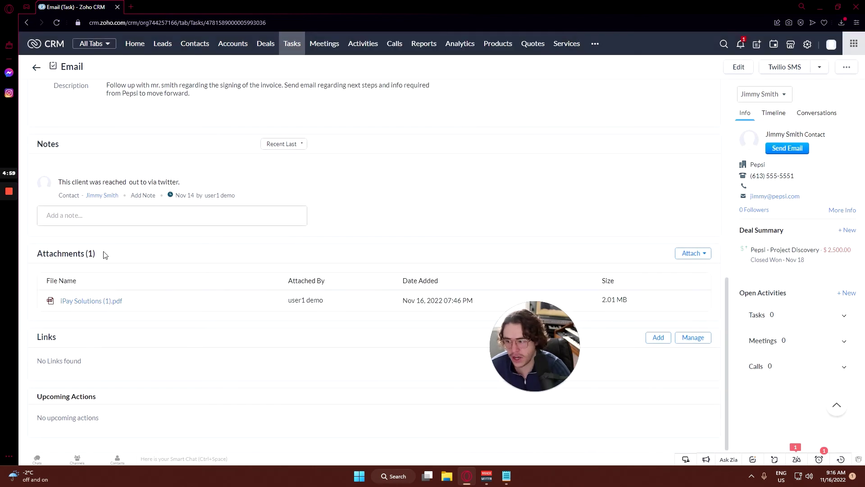
pyautogui.click(658, 338)
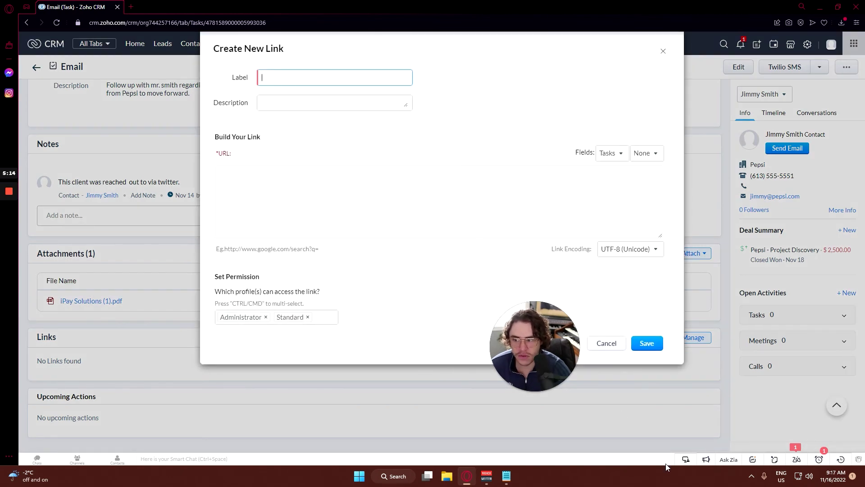
pyautogui.click(607, 343)
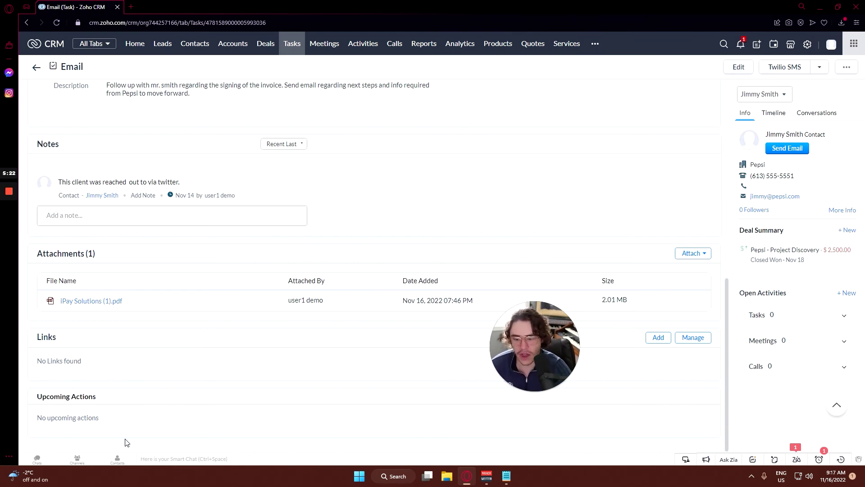
pyautogui.scroll(10, 272, 266)
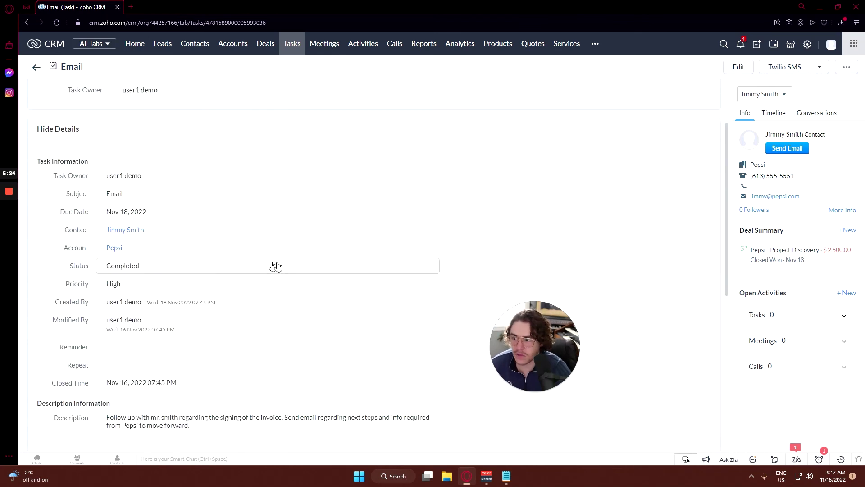